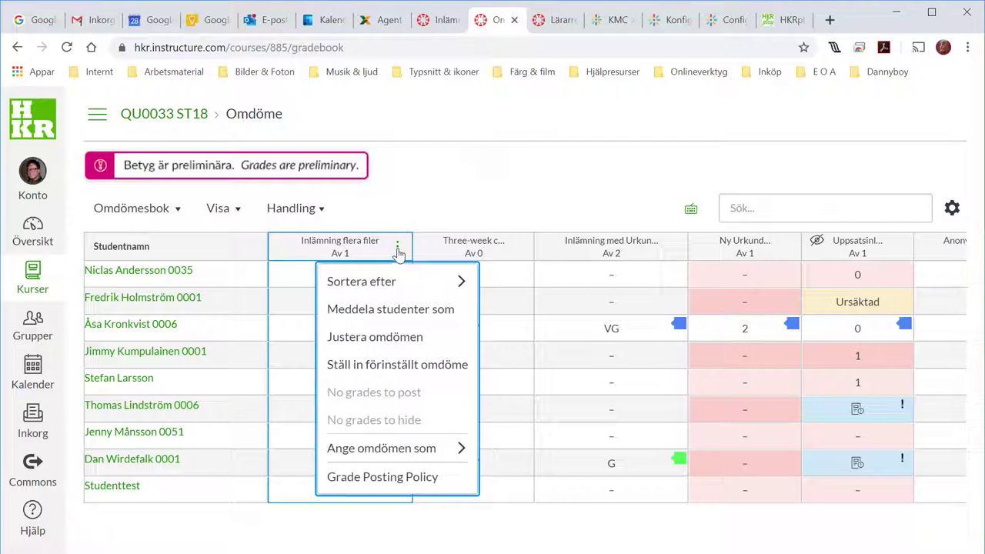
Set the grade posting policy of the assignment Inlämning flera filer to Manually and save it
left_click(394, 477)
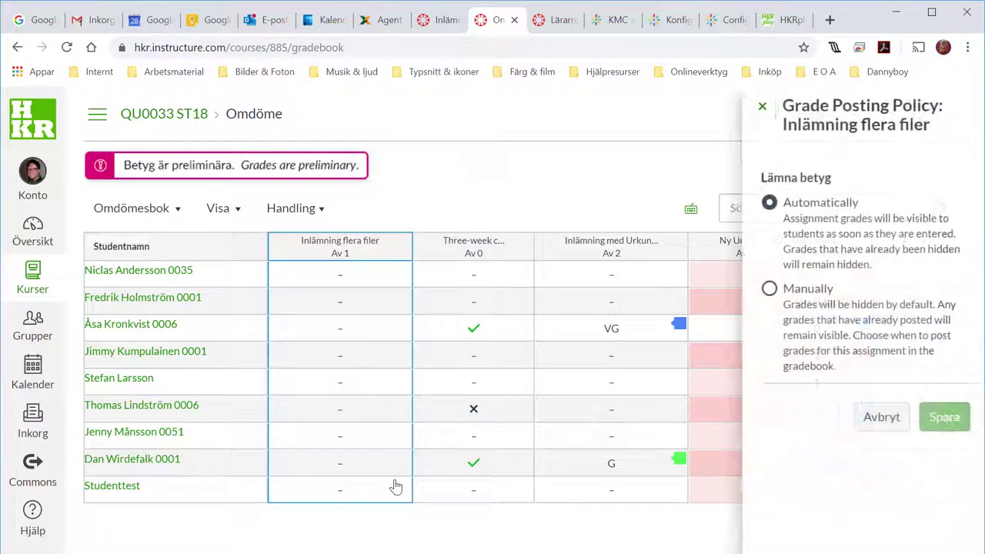
left_click(765, 289)
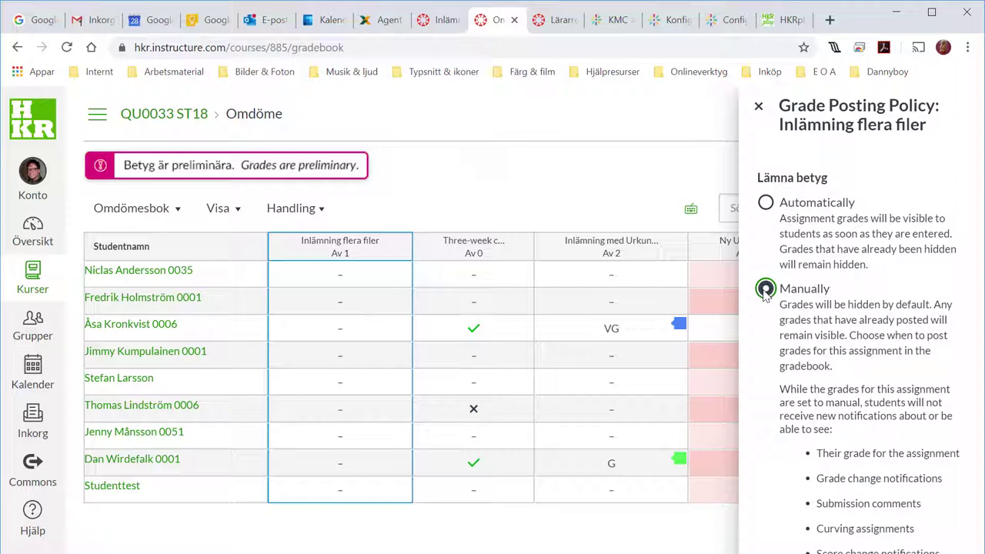
scroll(766, 296, "down", 3)
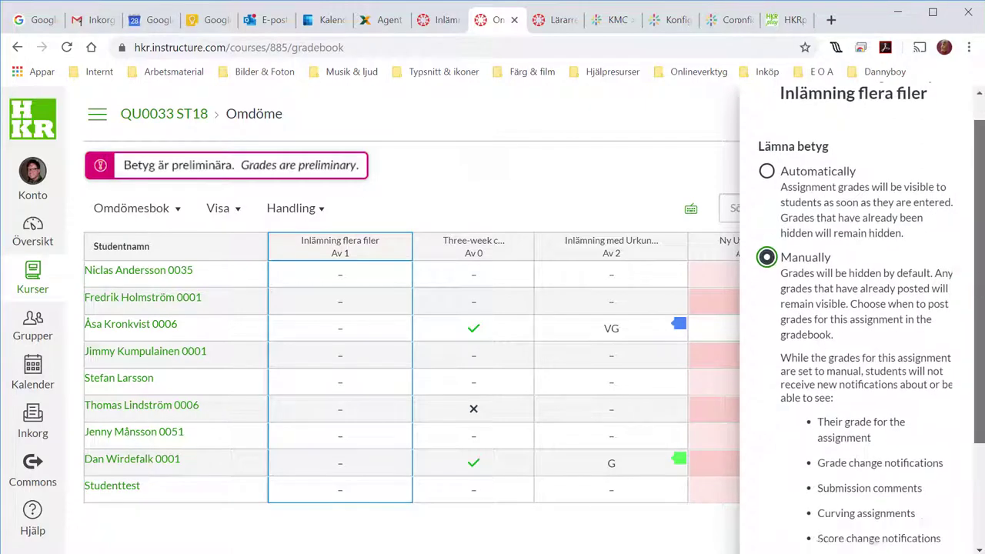
left_click(929, 543)
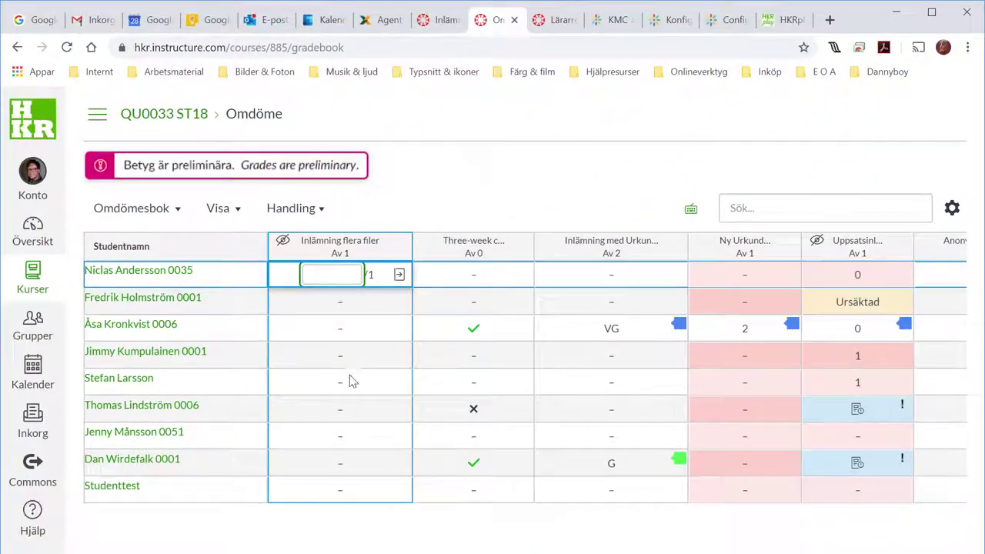
Enter a grade of 1 in the Inlämning flera filer column for the first two students listed
type("1")
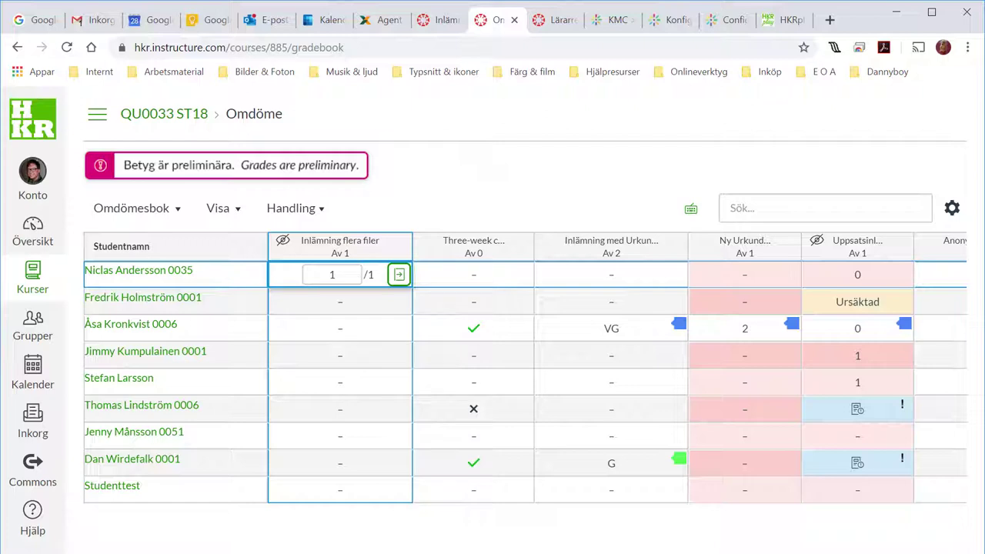
key("Return")
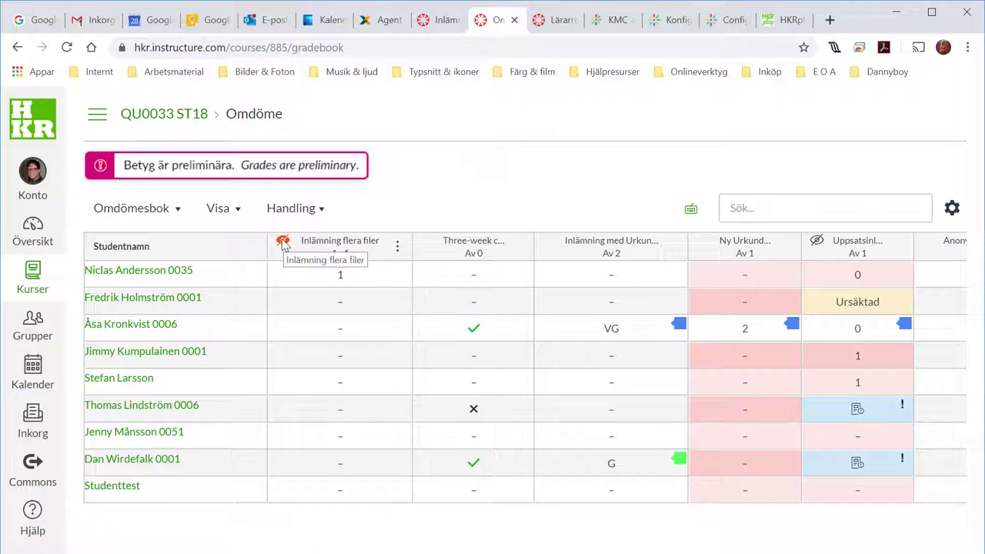
left_click(341, 301)
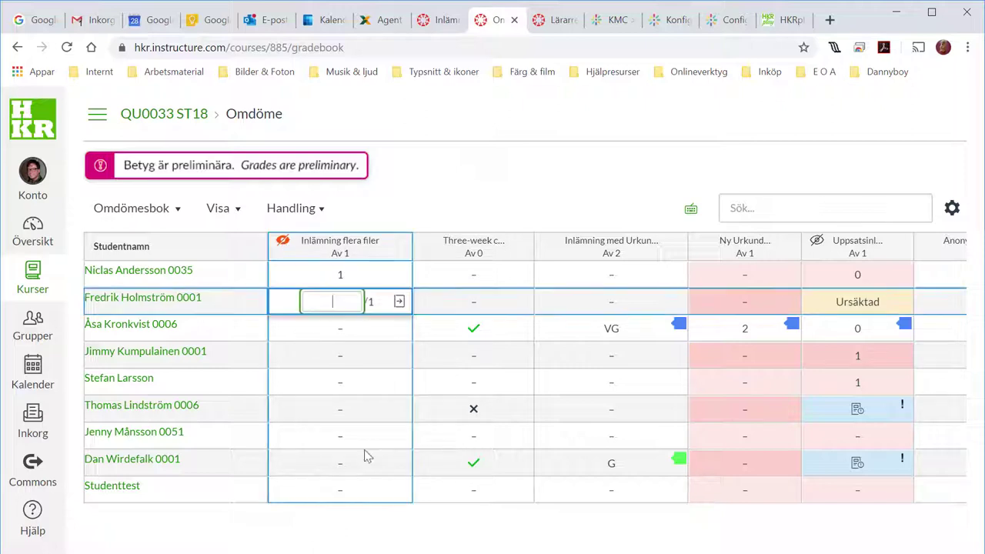
type("1")
key("Tab")
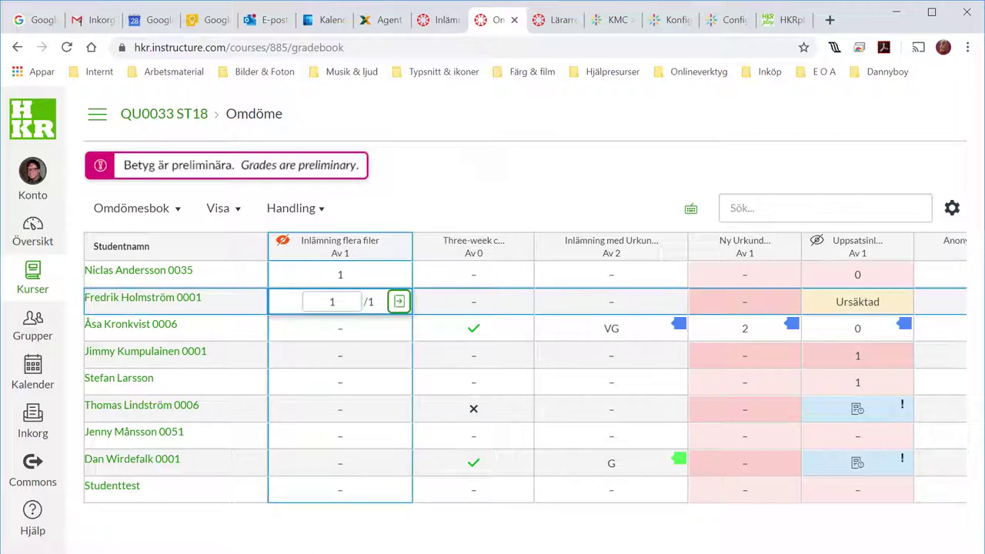
key("Tab")
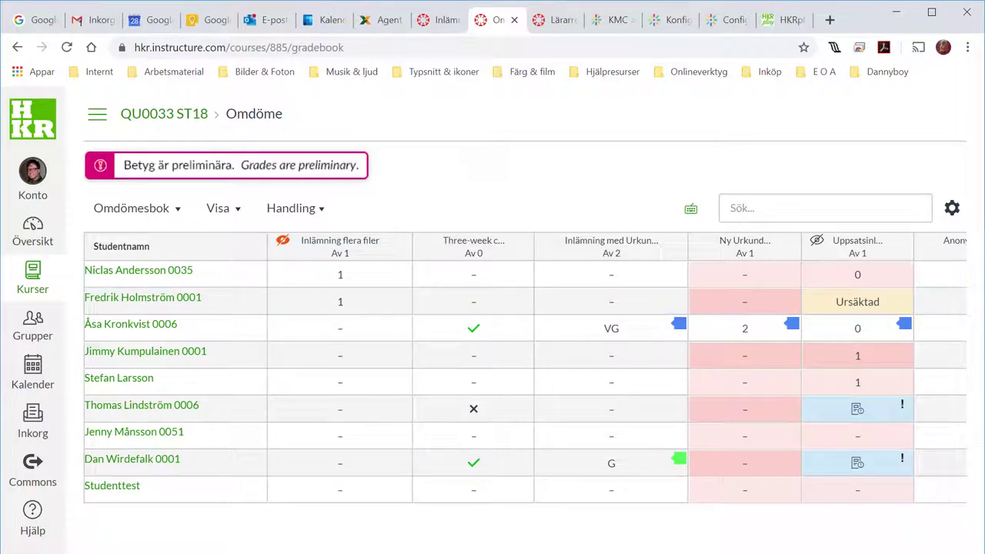
Open Inlämning flera filer in SpeedGrader and give the third student a grade of 1
left_click(358, 246)
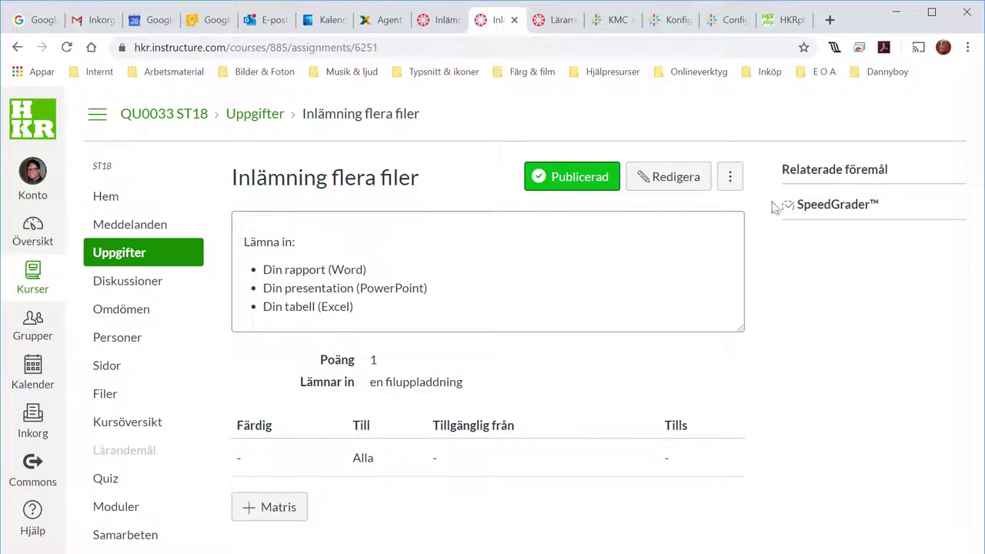
left_click(786, 205)
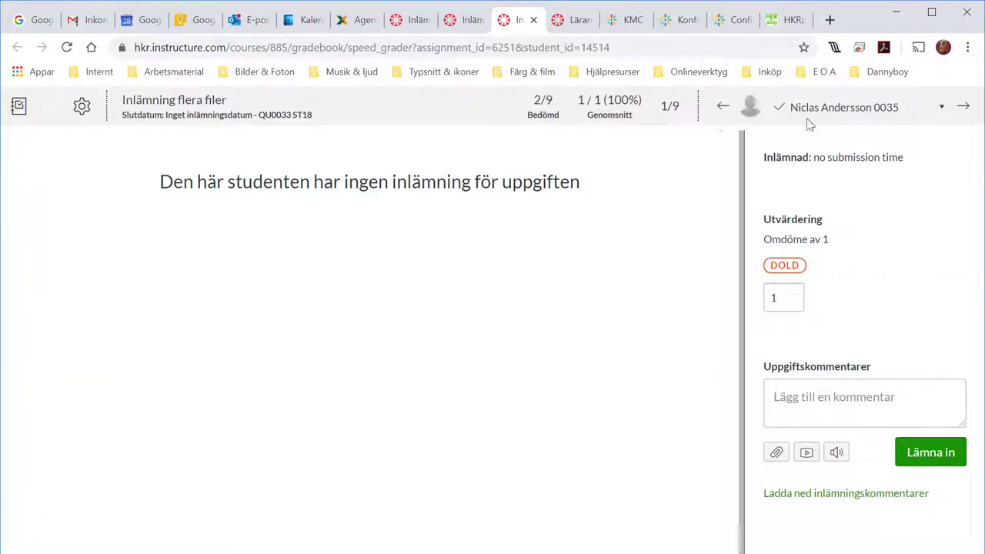
left_click(961, 109)
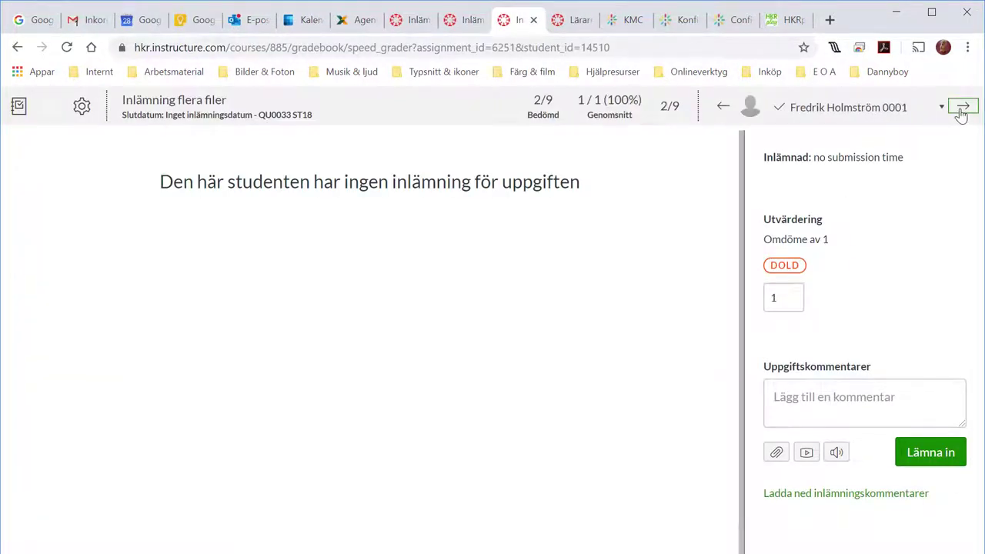
left_click(961, 109)
left_click(782, 221)
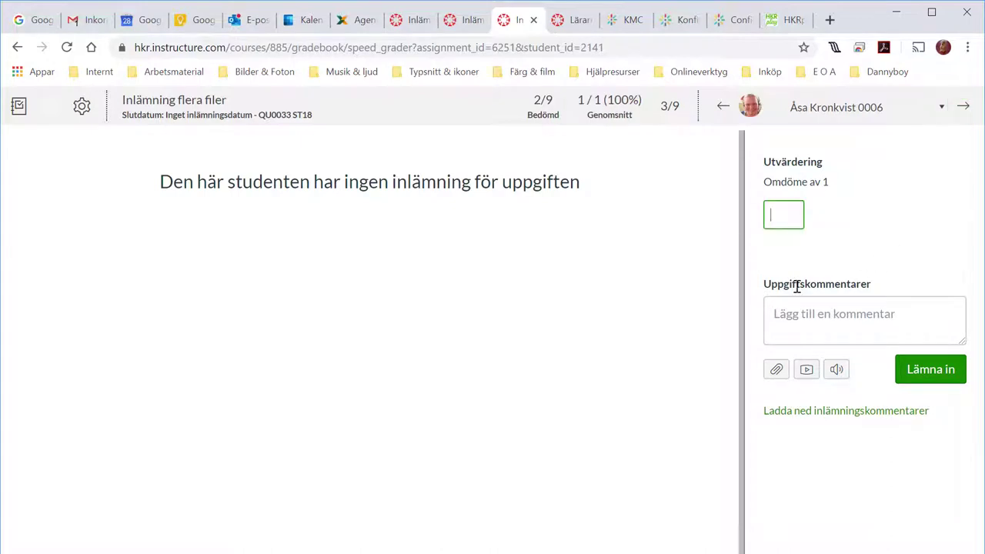
type("1")
left_click(797, 312)
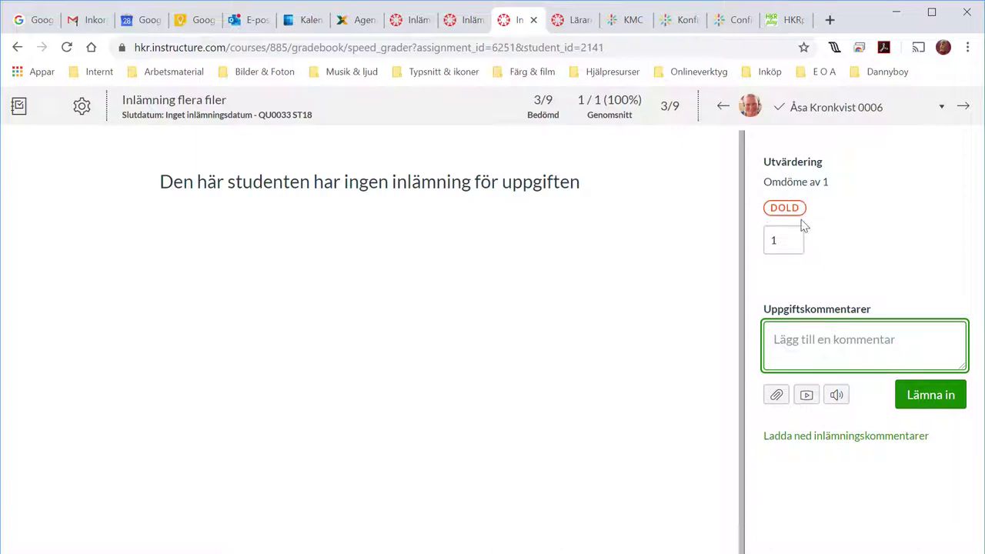
Return to the gradebook and post the Inlämning flera filer grades using the Bedömd option for graded submissions
left_click(19, 106)
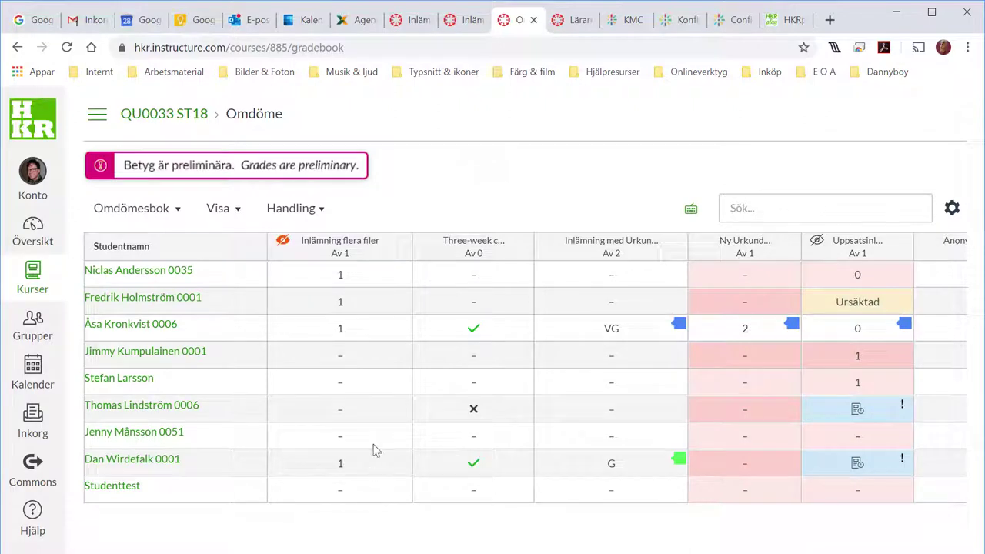
left_click(396, 248)
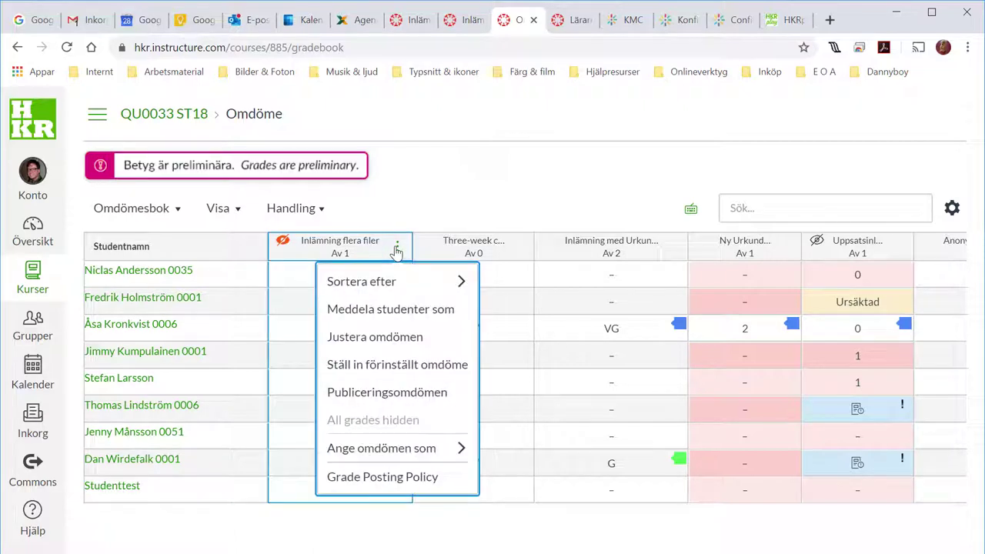
left_click(429, 394)
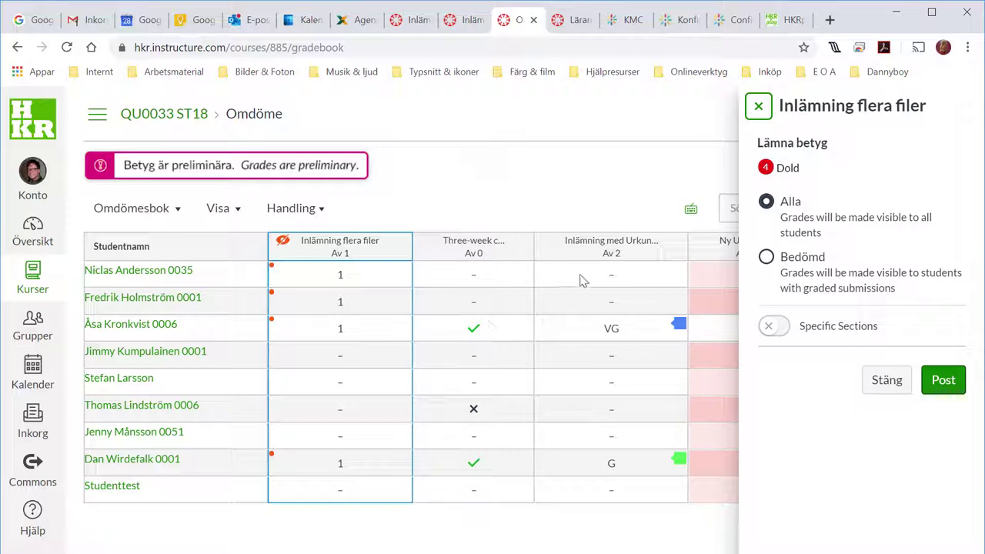
left_click(766, 259)
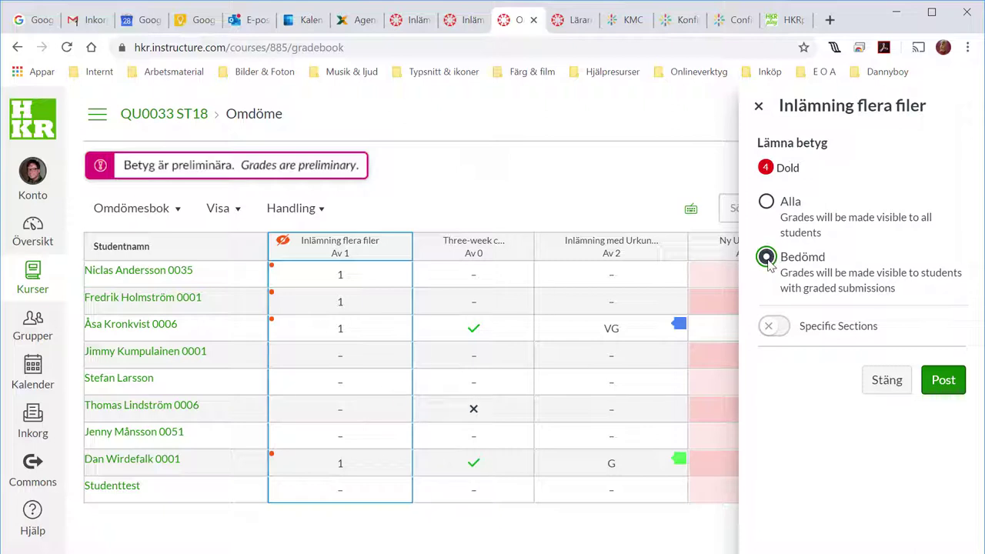
left_click(943, 380)
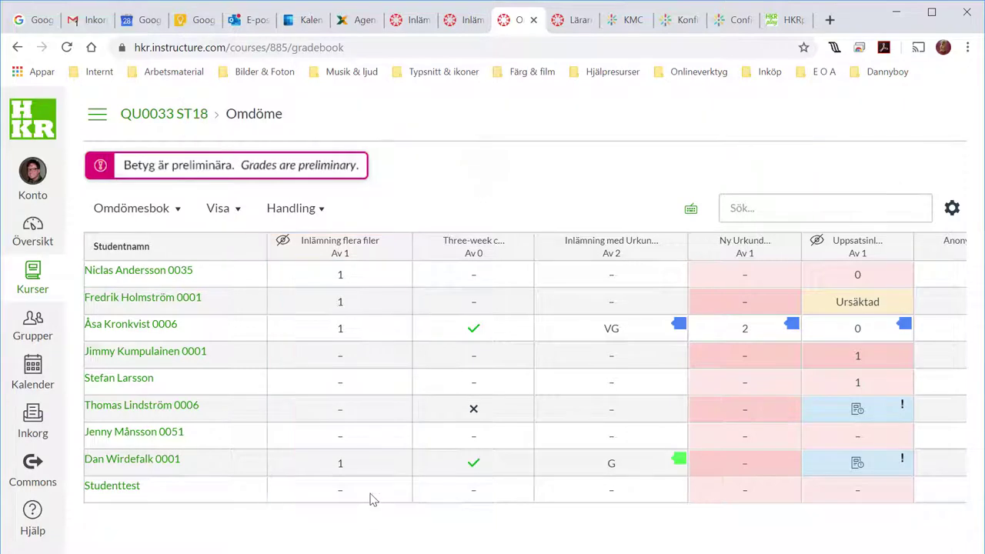
Enter a grade of 1 for the fifth student listed in the Inlämning flera filer column
left_click(345, 385)
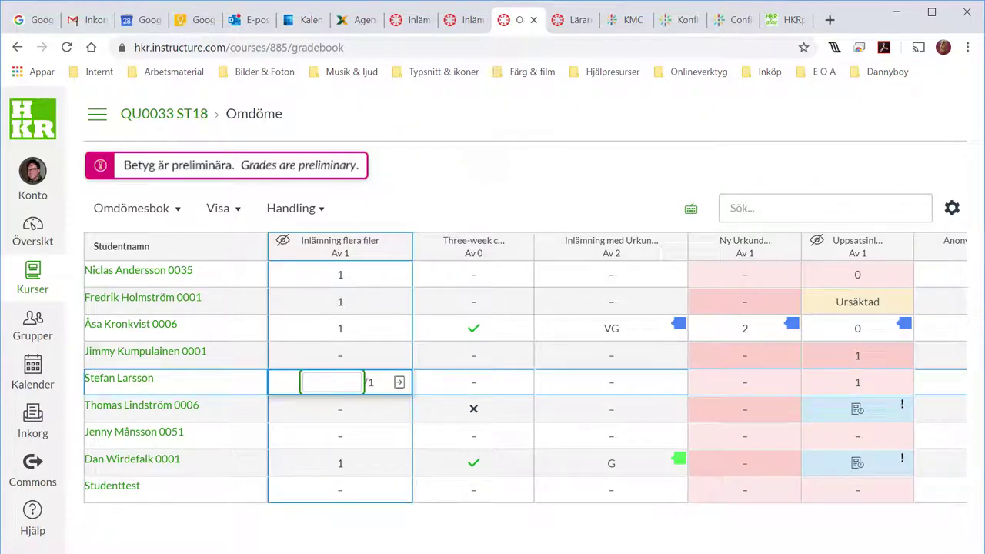
key("Tab")
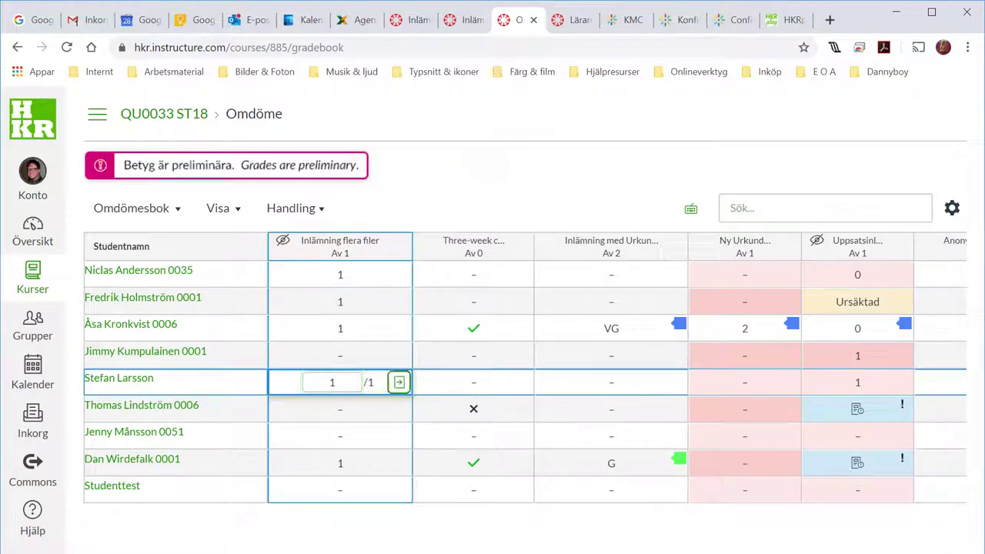
key("Escape")
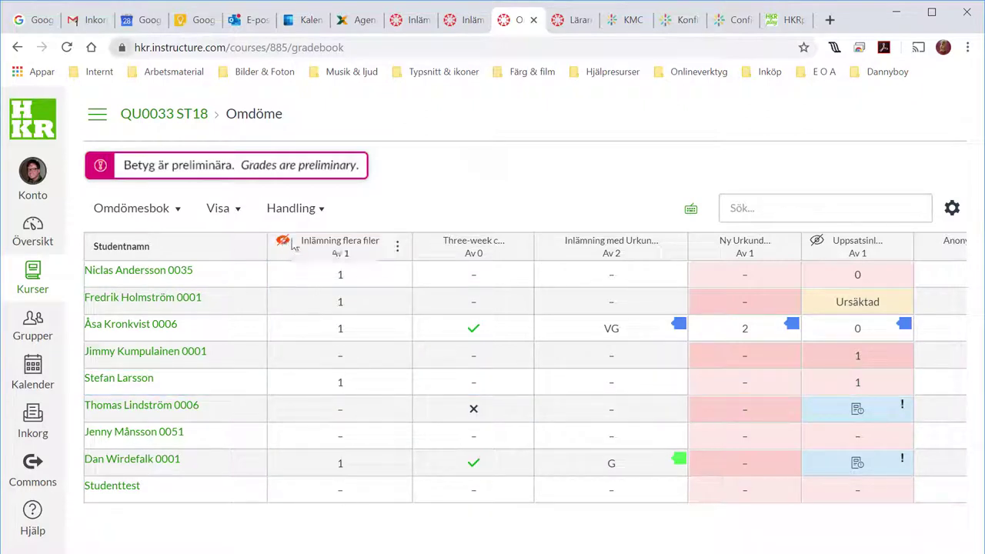
left_click(397, 248)
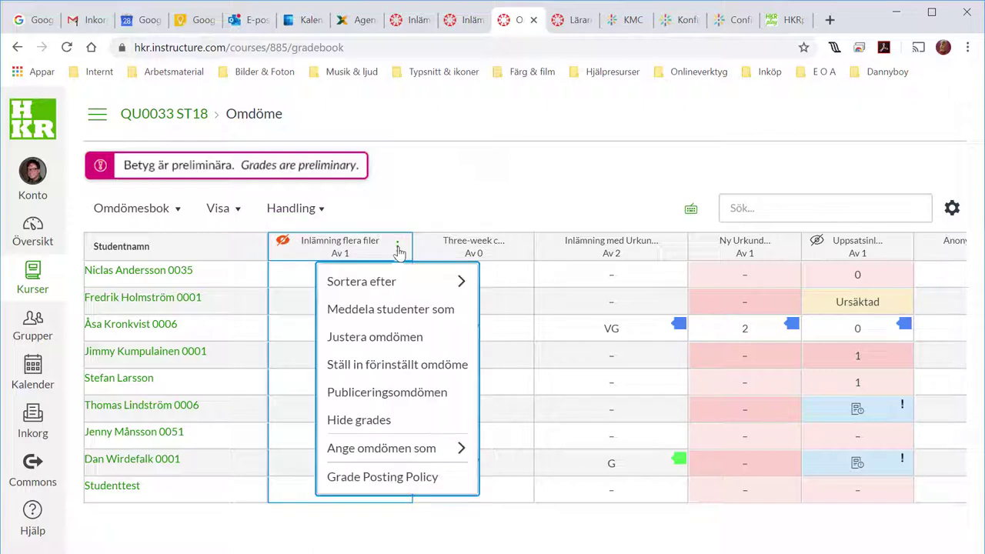
left_click(457, 394)
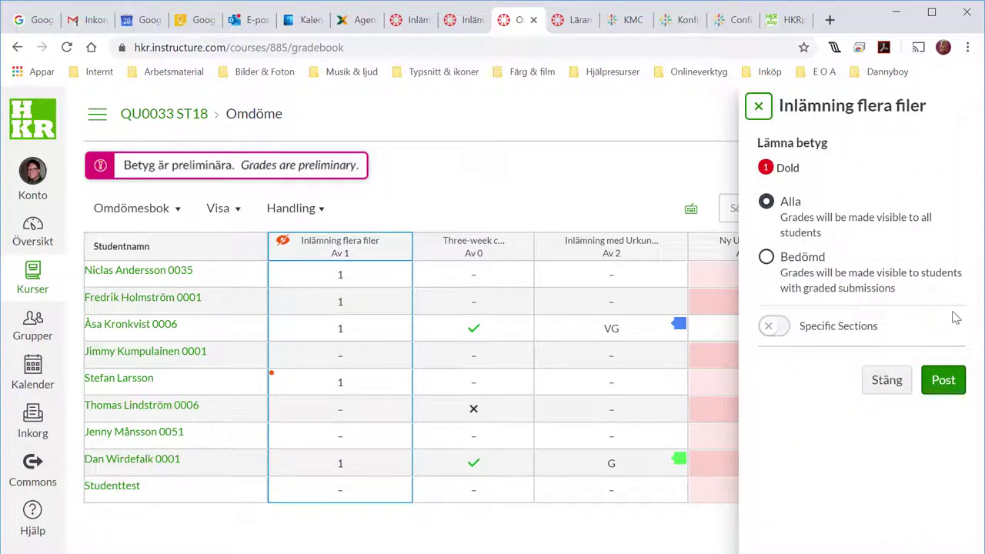
left_click(766, 258)
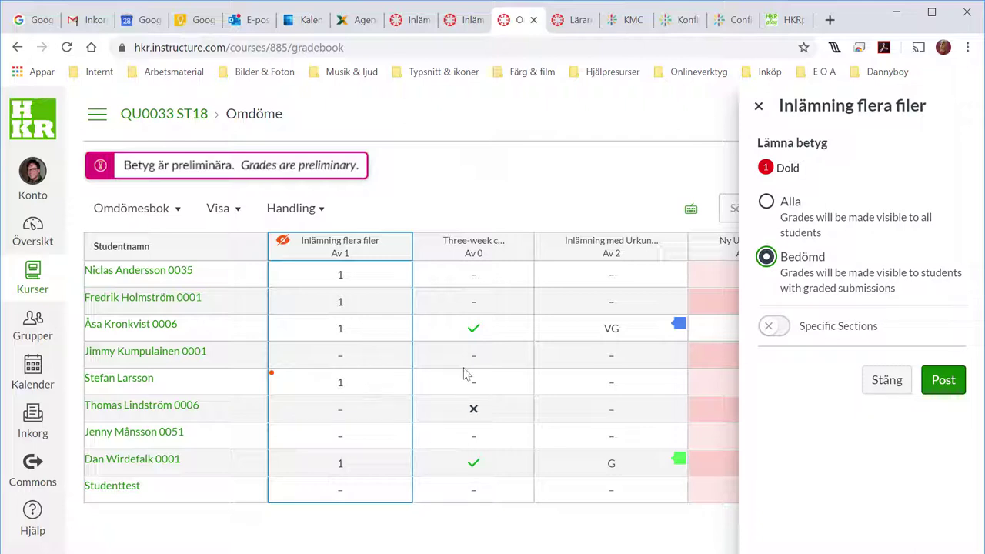
left_click(873, 380)
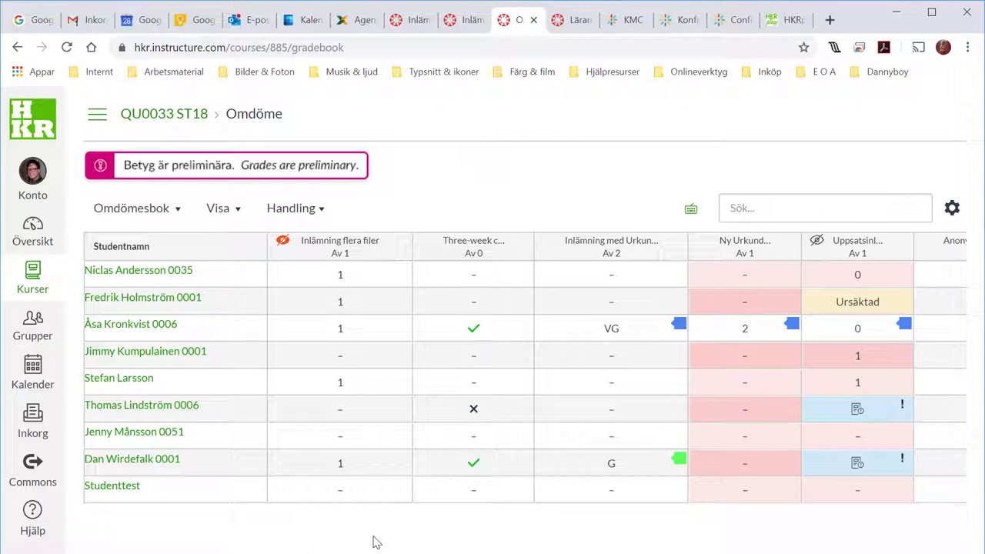
Hide the grades of Inlämning flera filer for all sections
left_click(397, 247)
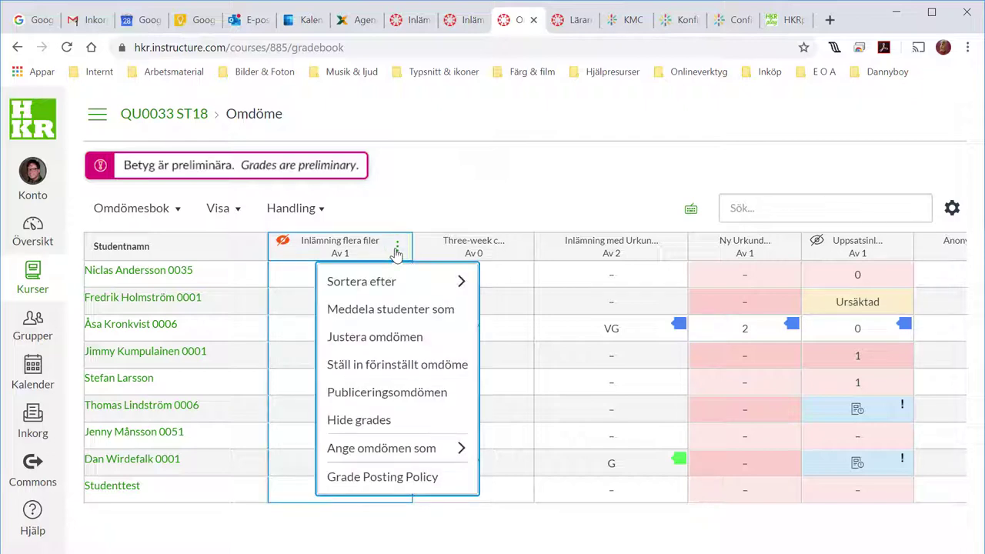
left_click(401, 420)
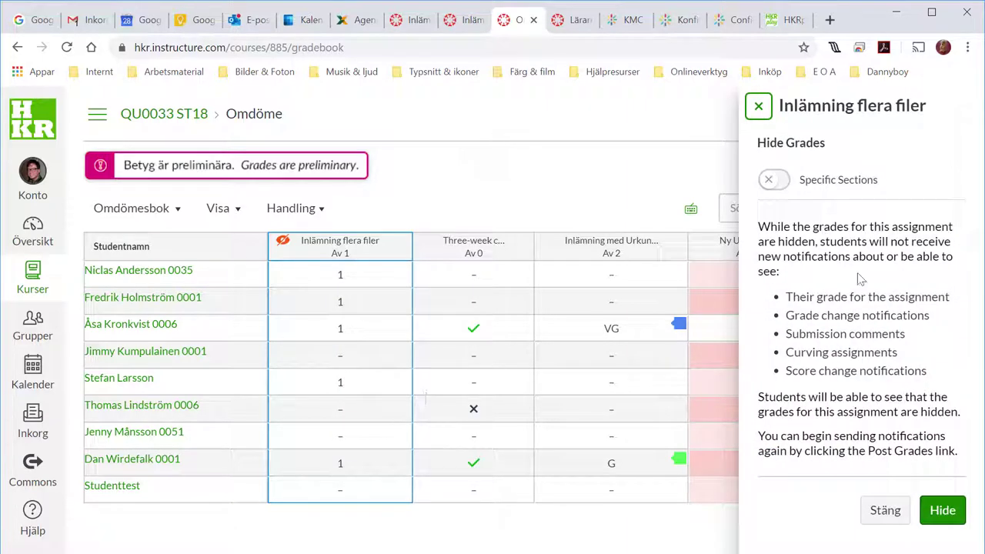
left_click(944, 509)
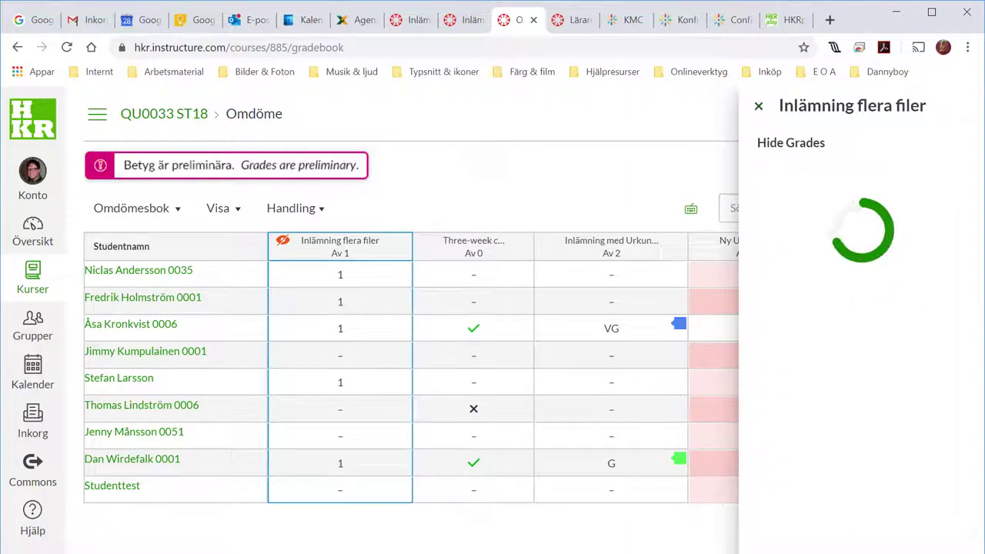